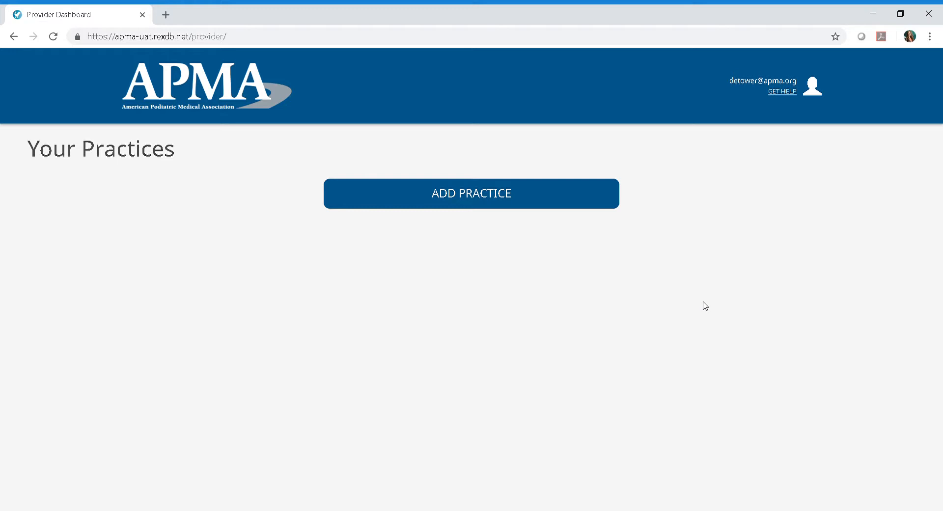
# Start a new practice named Dyane's, entering its tax ID and two-line street address
pyautogui.click(474, 207)
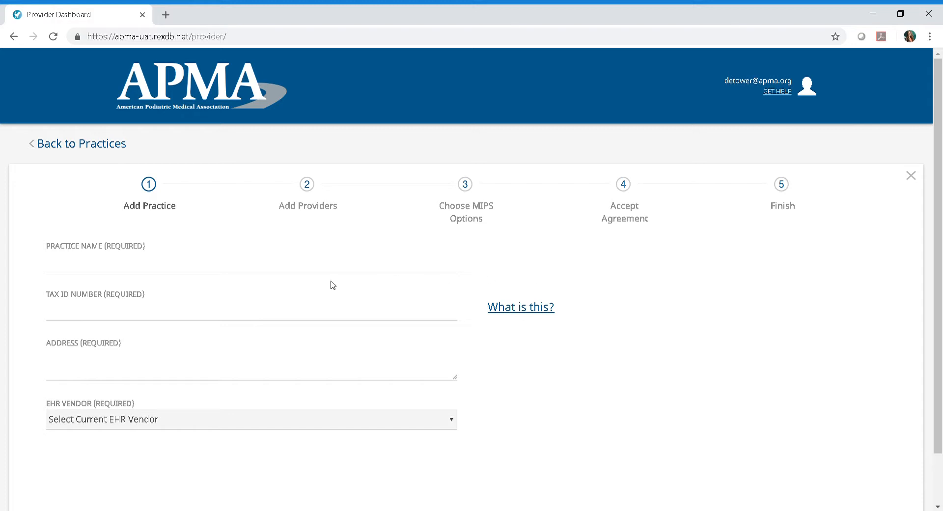
pyautogui.write("Dyane's")
pyautogui.press('Tab')
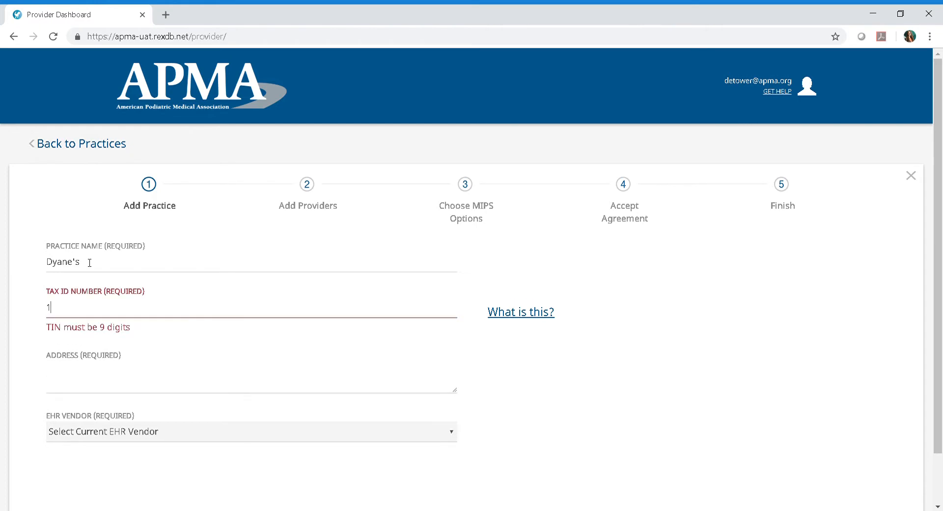
pyautogui.click(81, 354)
pyautogui.press('Return')
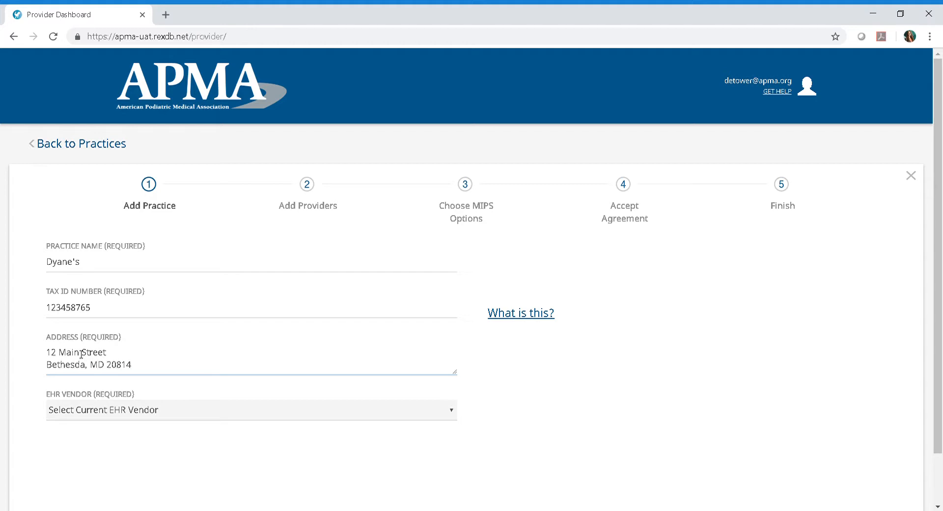
# Set the practice's EHR vendor to None
pyautogui.click(88, 417)
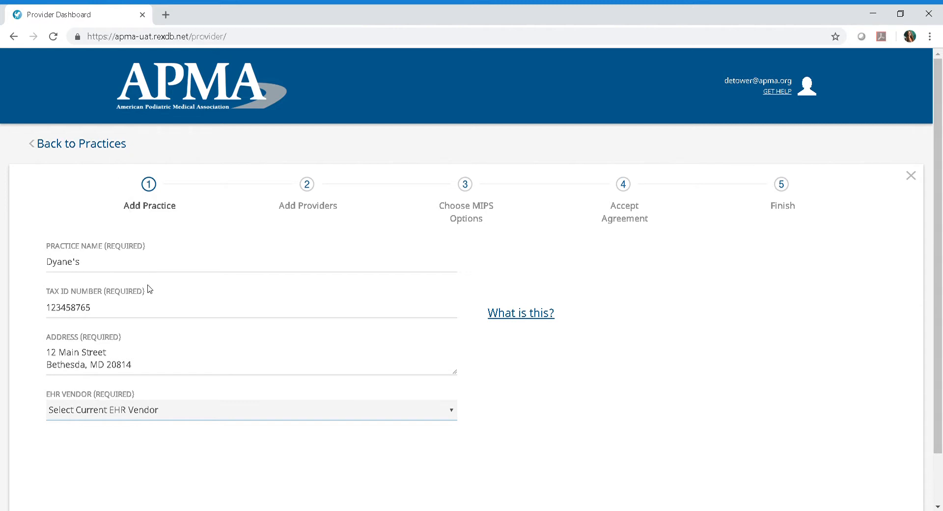
pyautogui.click(151, 377)
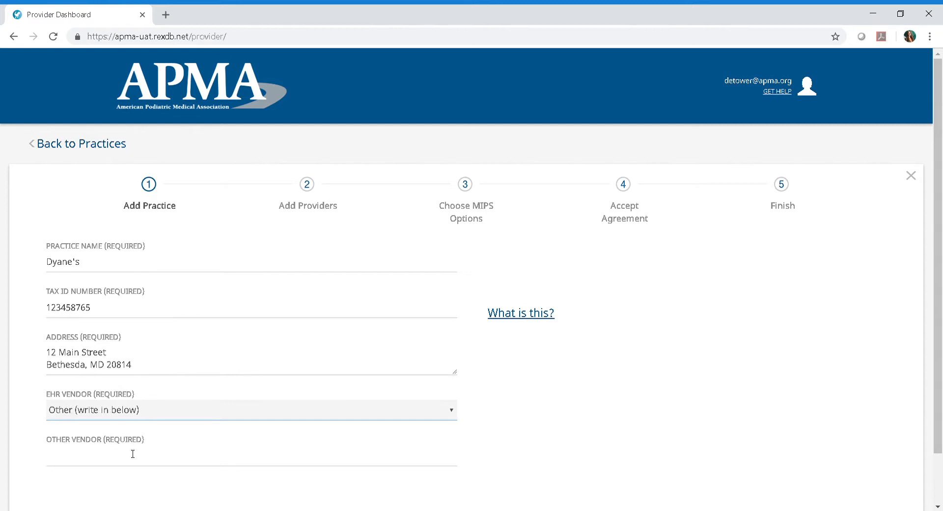
pyautogui.click(114, 392)
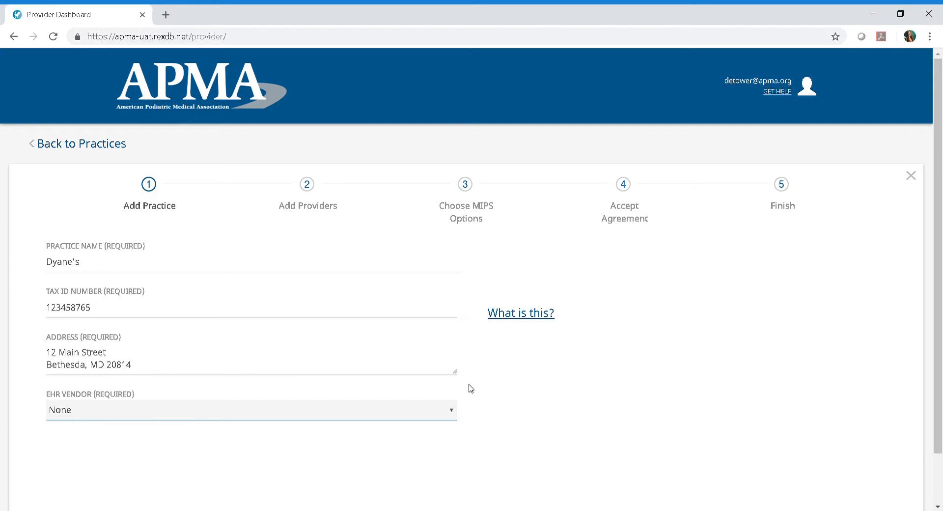
pyautogui.scroll(-1, 538, 385)
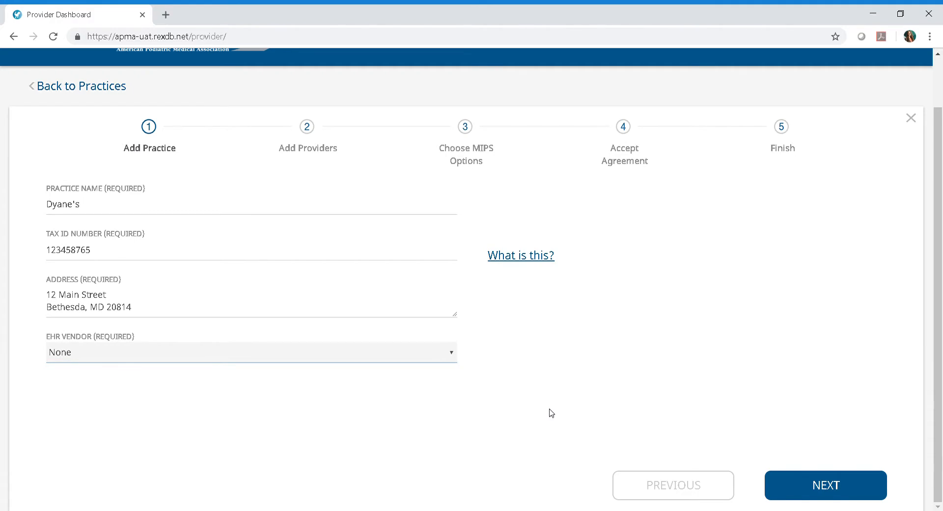
# Look up a provider by individual NPI number and add the match to the practice
pyautogui.click(867, 490)
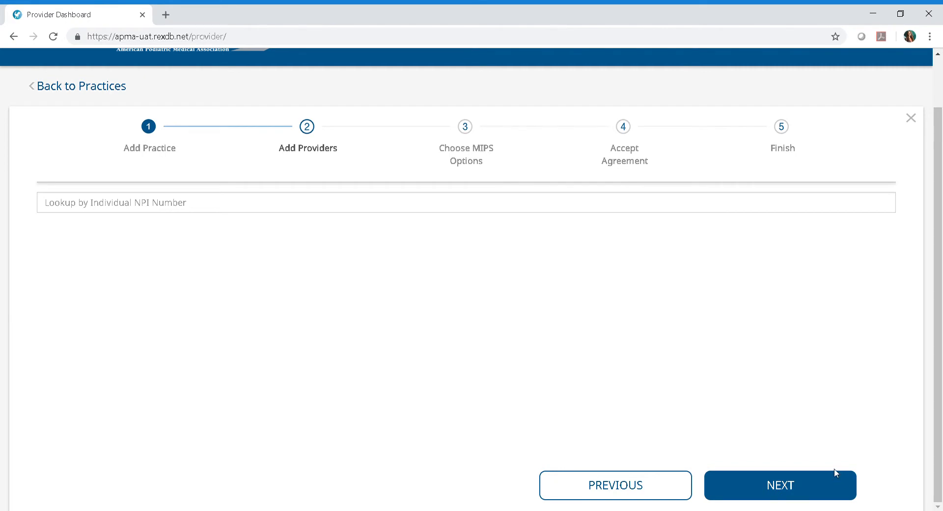
pyautogui.click(193, 206)
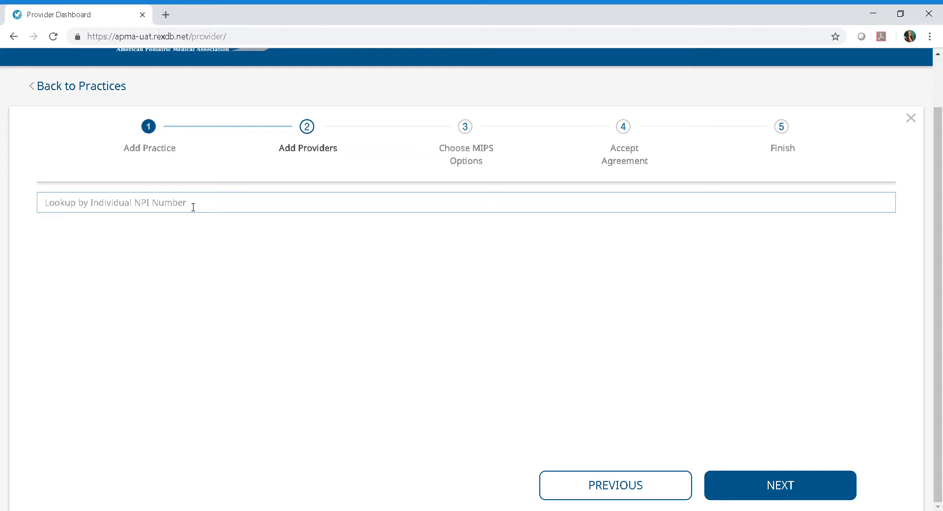
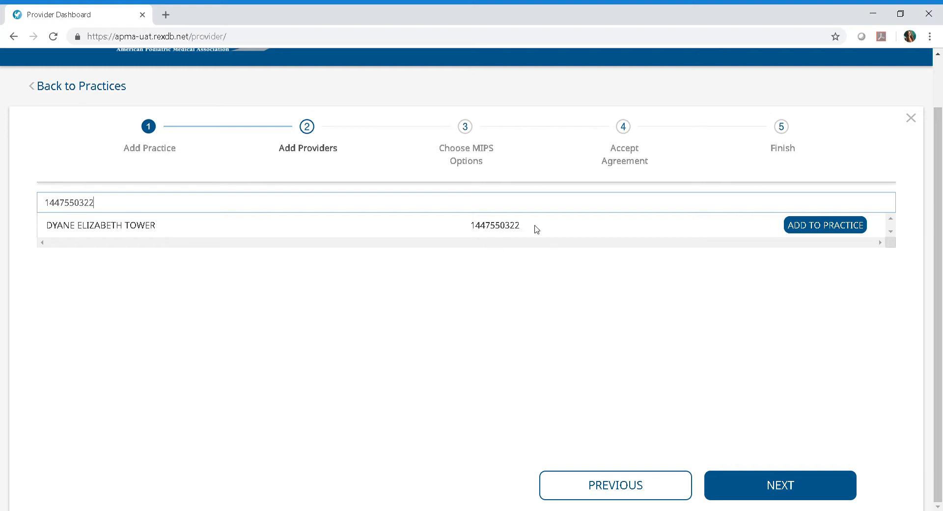
pyautogui.click(826, 225)
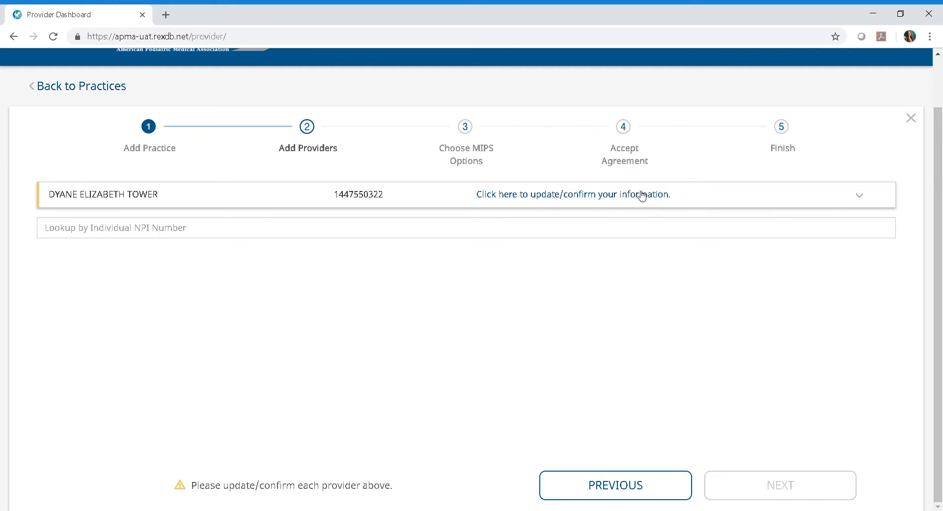
# Confirm the provider's e-mail, cell phone and APMA member number, save, and continue to MIPS options
pyautogui.click(592, 193)
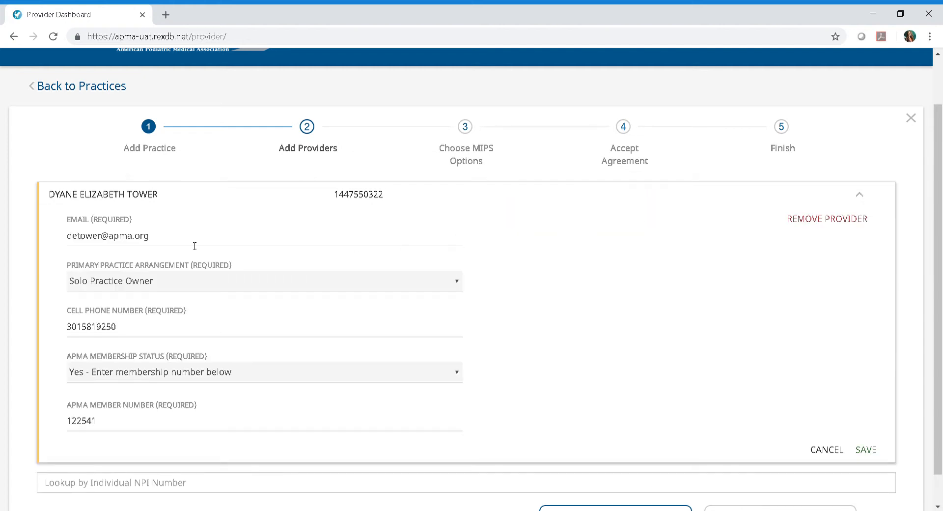
pyautogui.click(159, 241)
pyautogui.press('Tab')
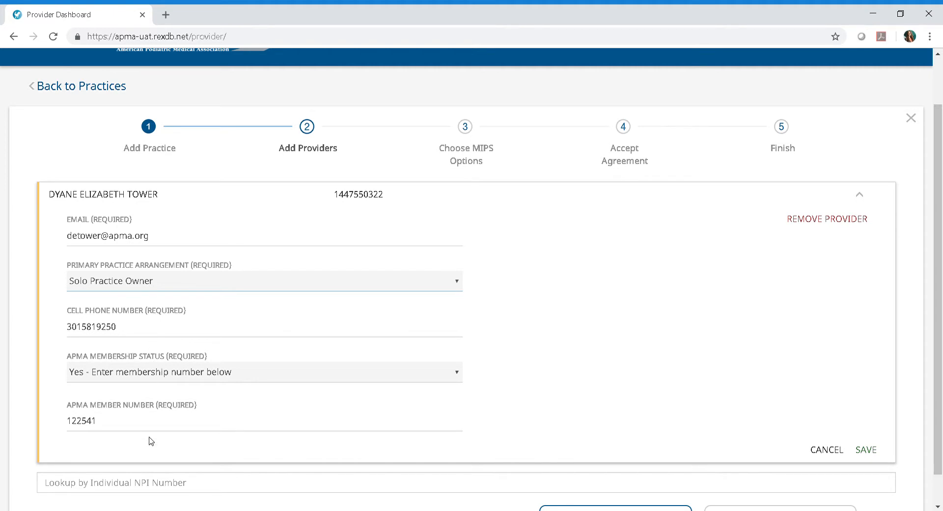
pyautogui.click(140, 326)
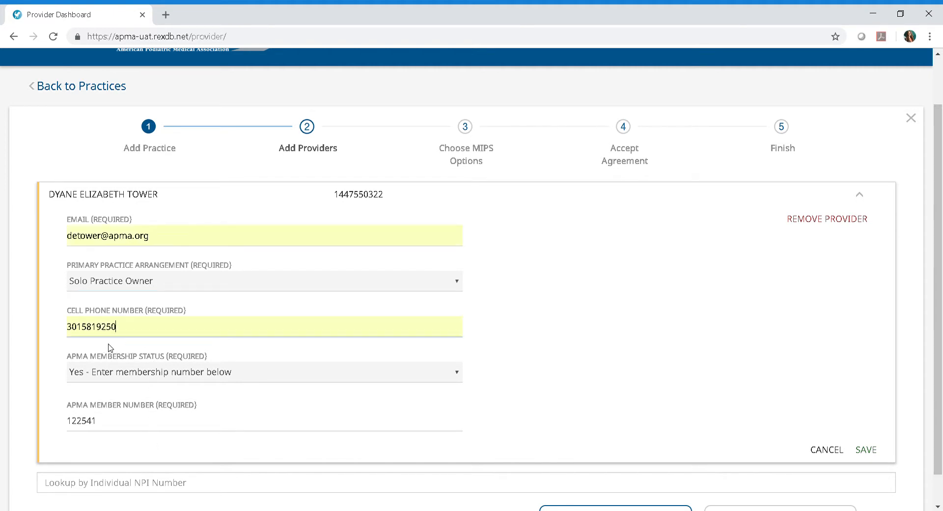
pyautogui.press('Tab')
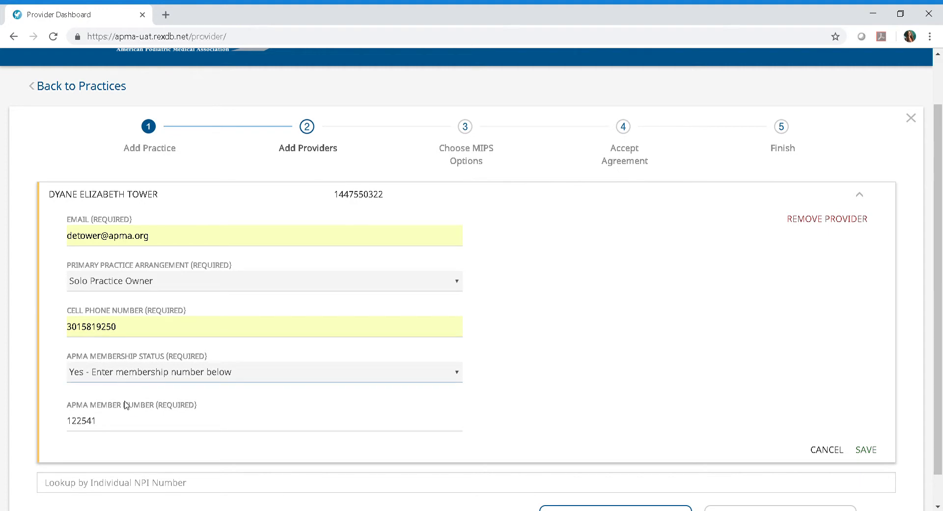
pyautogui.click(112, 425)
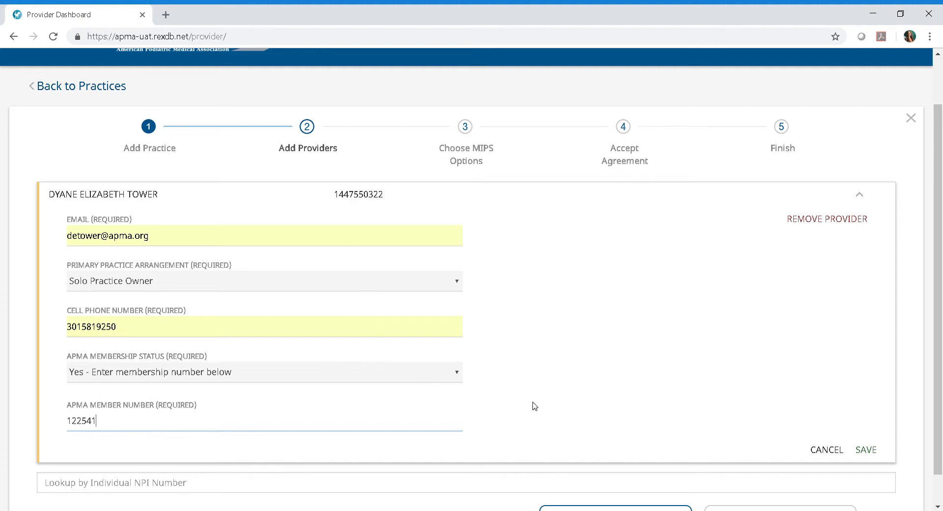
pyautogui.click(866, 450)
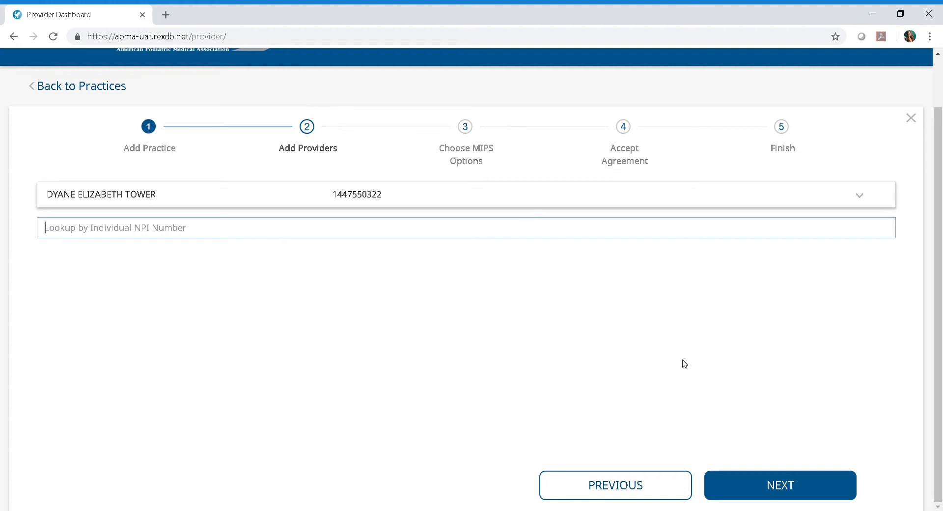
pyautogui.click(828, 492)
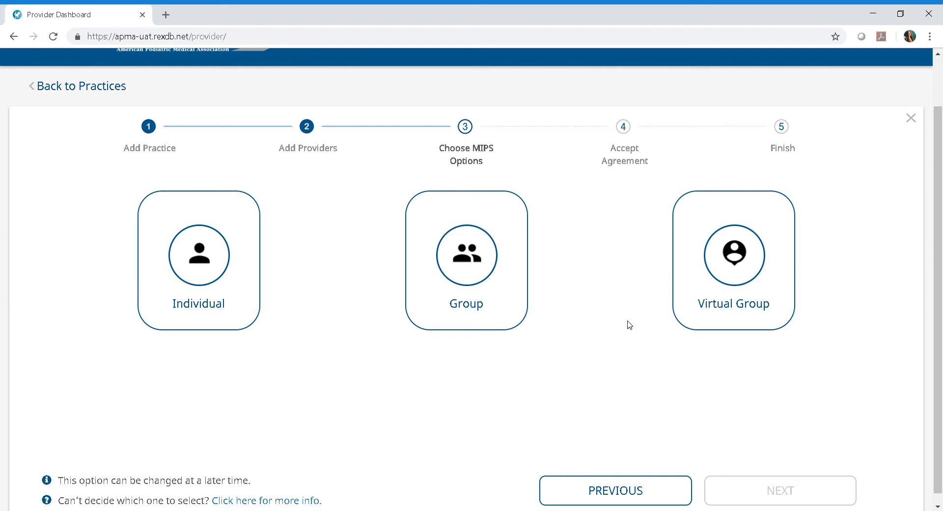
# Select Group, not Individual, as the MIPS reporting option
pyautogui.click(240, 295)
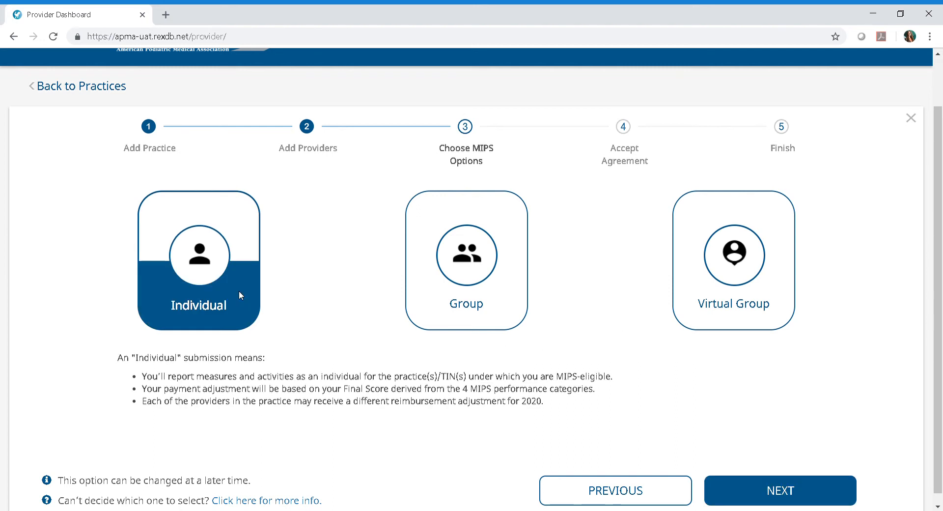
pyautogui.click(434, 301)
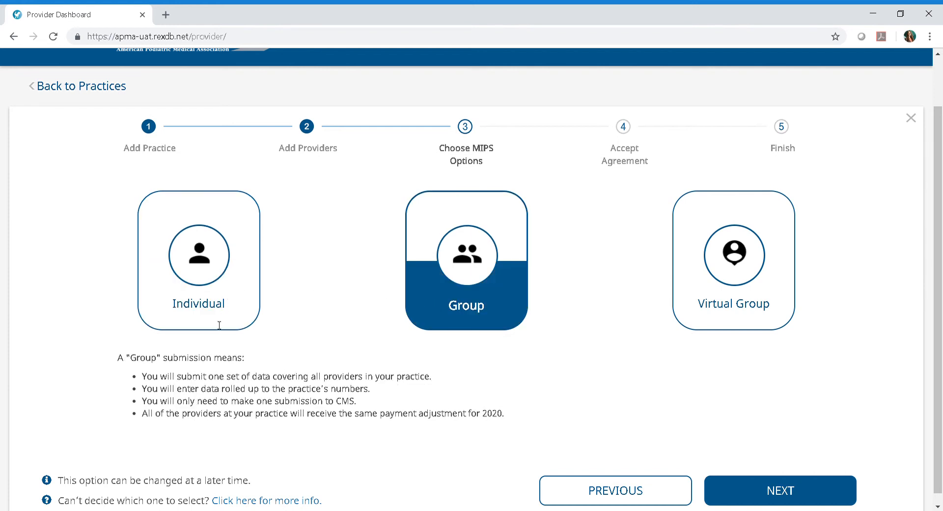
pyautogui.scroll(-1, 236, 412)
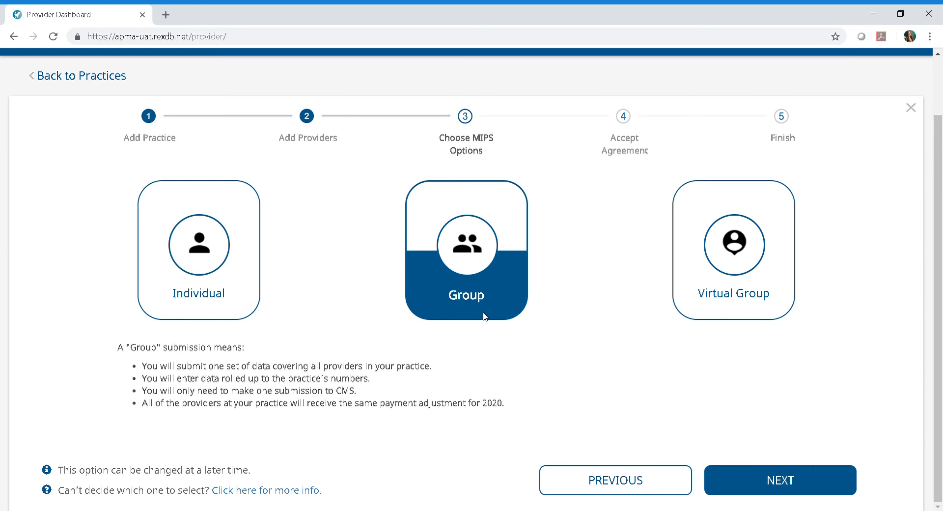
# Sign the Business Associate and Data Use Agreement with the signer's name and title Owner, then accept
pyautogui.click(746, 484)
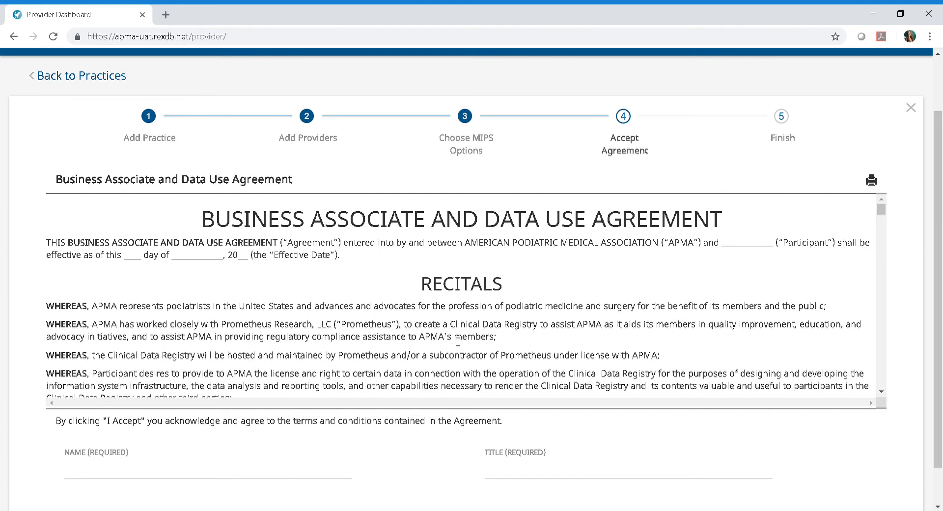
pyautogui.scroll(-8, 462, 298)
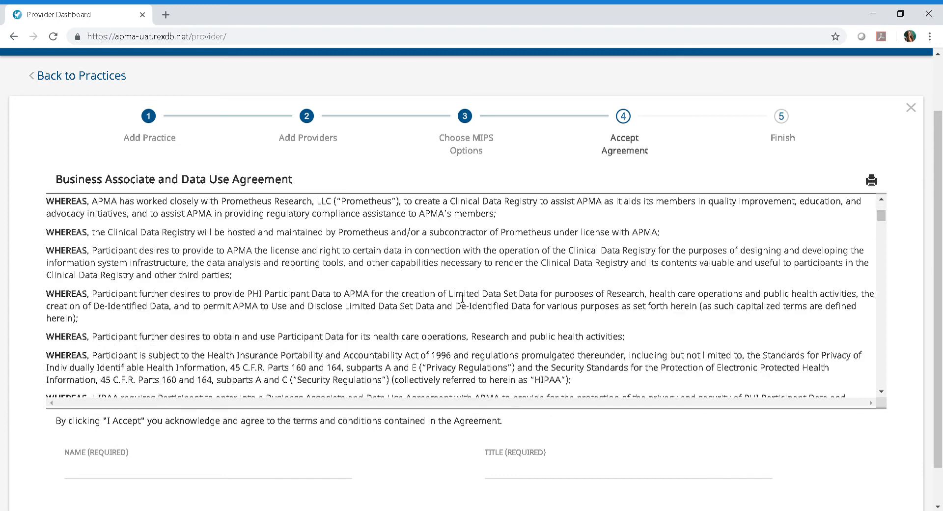
pyautogui.scroll(-10, 460, 299)
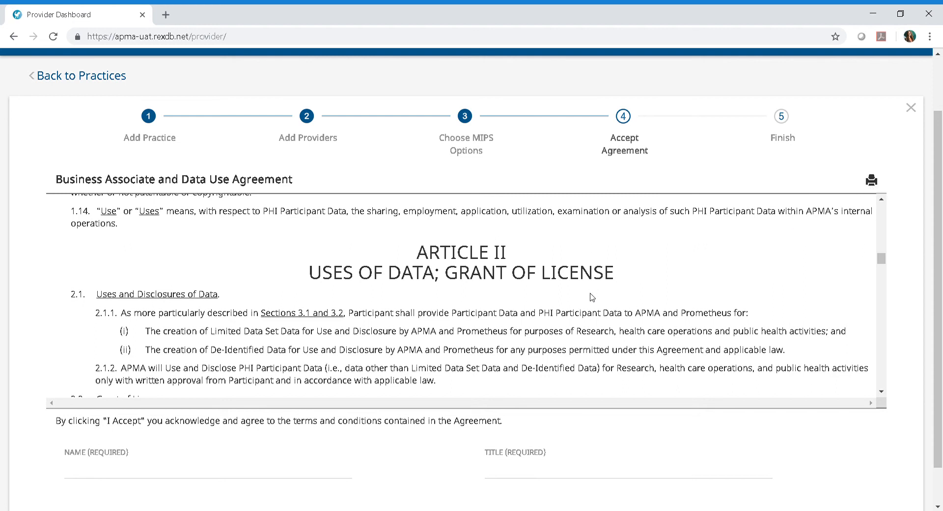
pyautogui.scroll(5, 591, 295)
pyautogui.scroll(8, 592, 294)
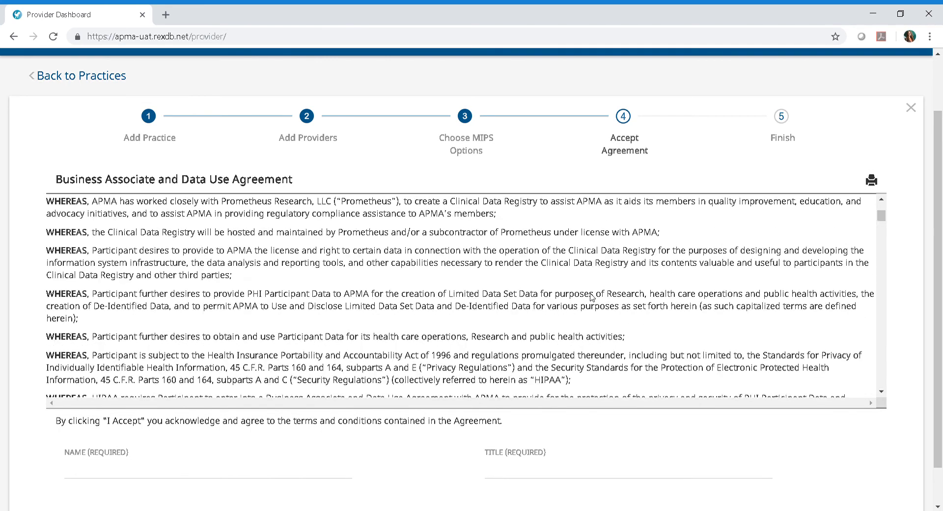
pyautogui.click(91, 472)
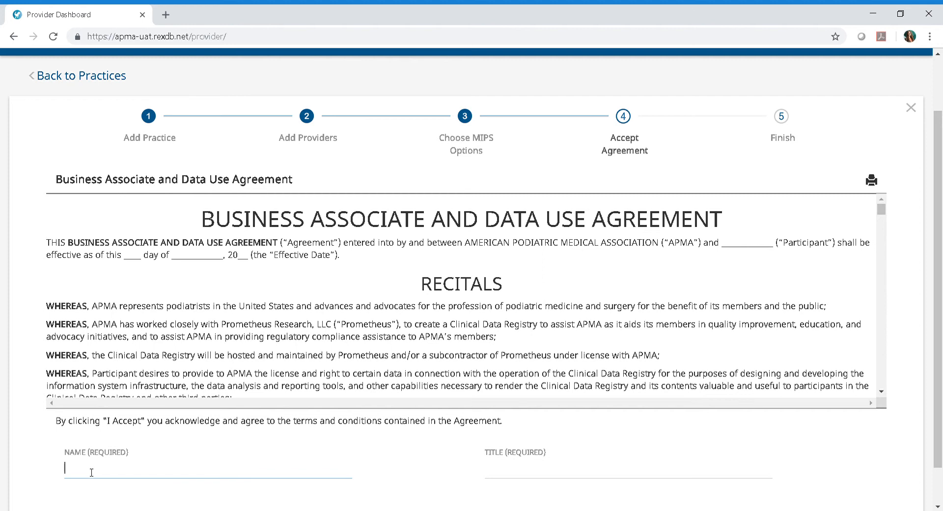
pyautogui.write('Dyane')
pyautogui.click(522, 465)
pyautogui.write('Owner')
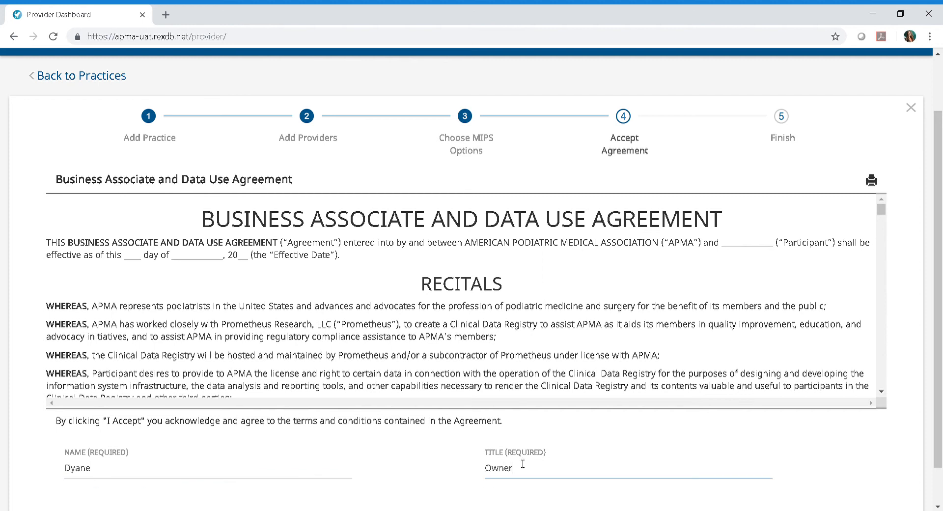
pyautogui.scroll(-1, 617, 446)
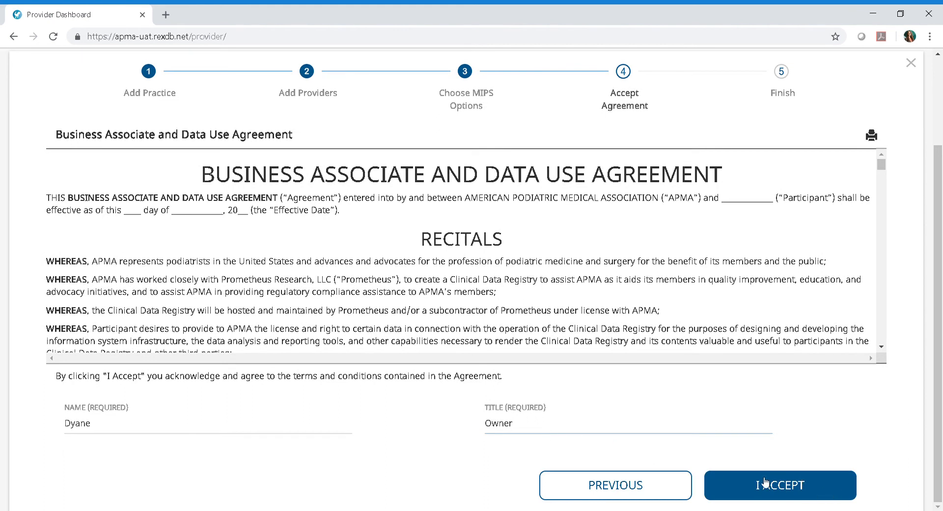
pyautogui.click(838, 488)
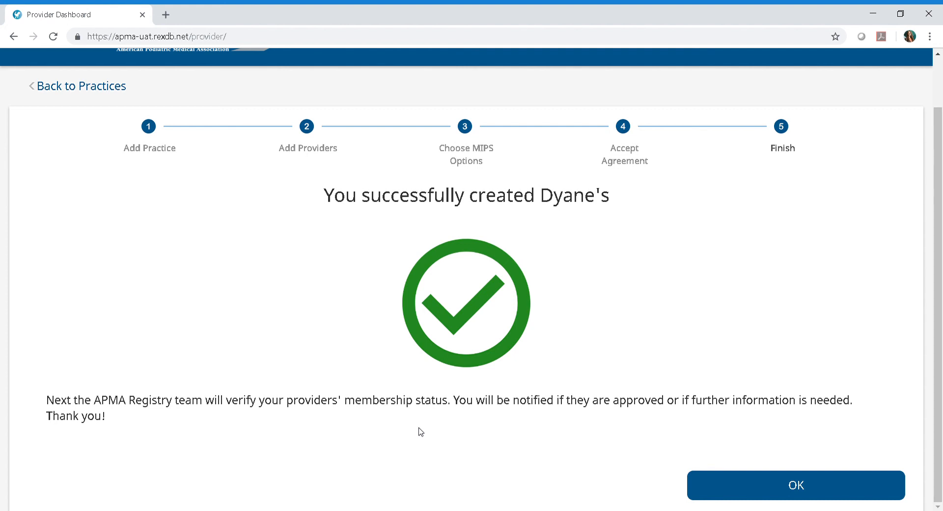
# Dismiss the success screen to see Dyane's listed with 1 provider
pyautogui.click(802, 486)
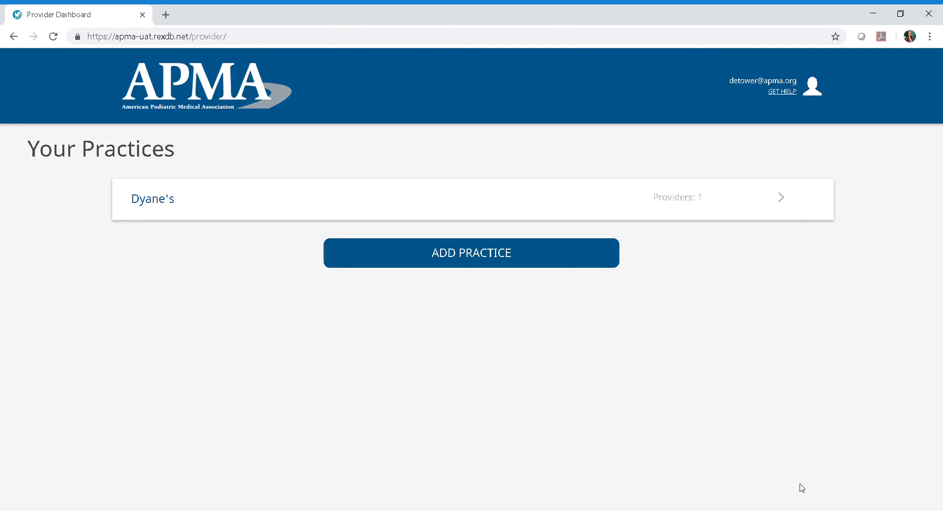